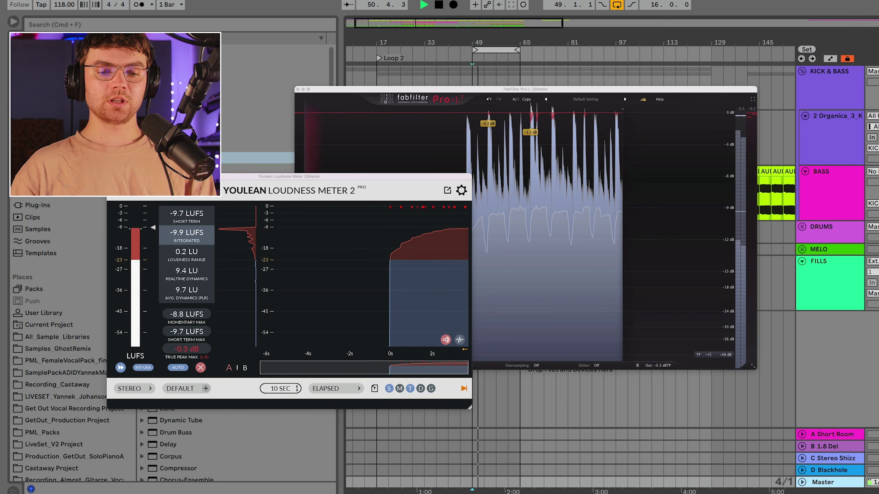
# Close the loudness meter window and audition the soloed kick while watching its peaks in the limiter
pyautogui.press('super+w')
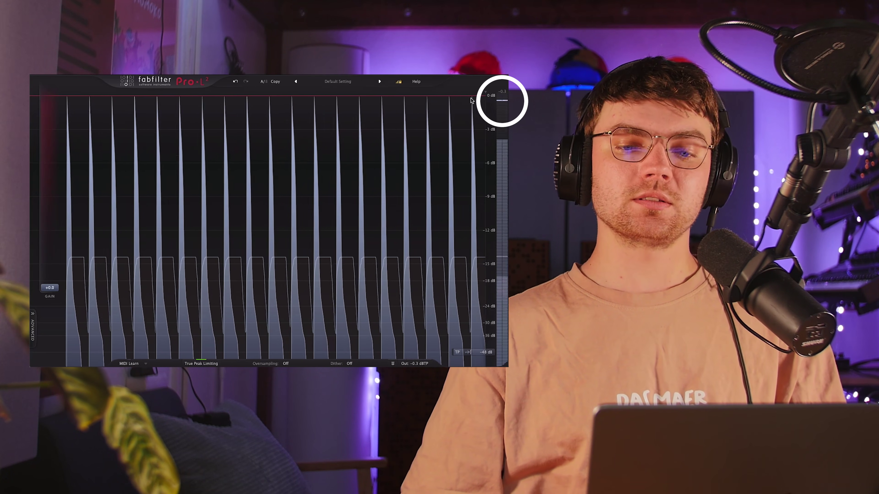
pyautogui.press('space')
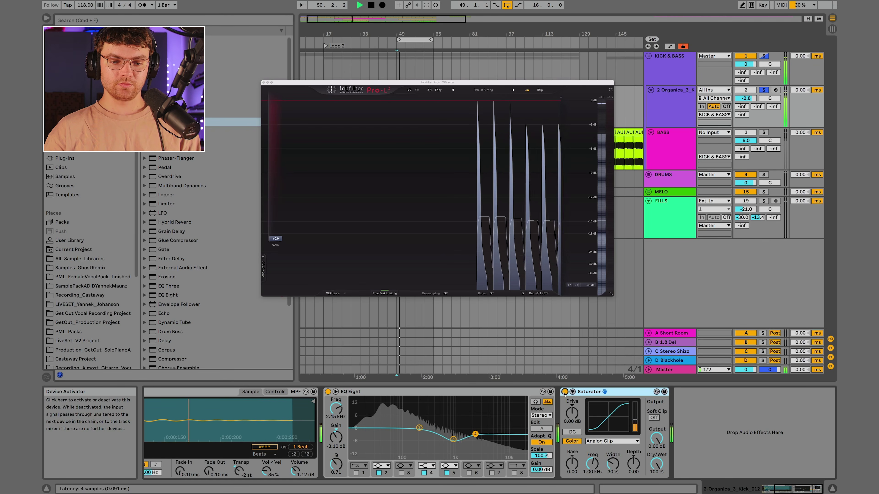
pyautogui.press('space')
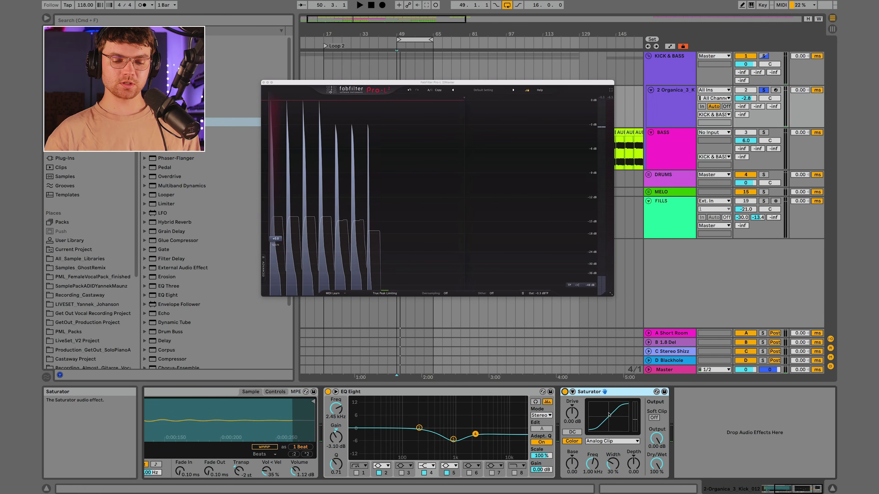
# Add a Utility after the Saturator on the kick track and set its gain to 3 dB
pyautogui.scroll(-3, 194, 295)
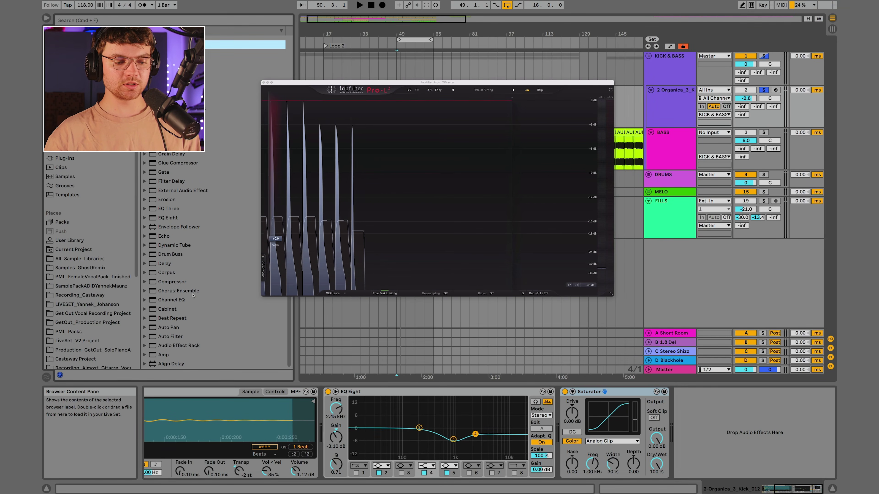
pyautogui.scroll(4, 193, 294)
pyautogui.moveTo(173, 58); pyautogui.dragTo(724, 426)
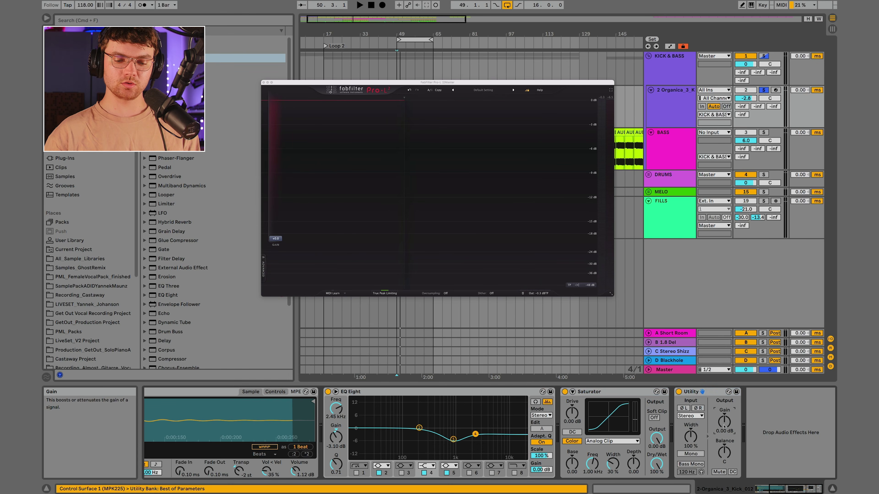
pyautogui.moveTo(724, 426); pyautogui.dragTo(724, 417)
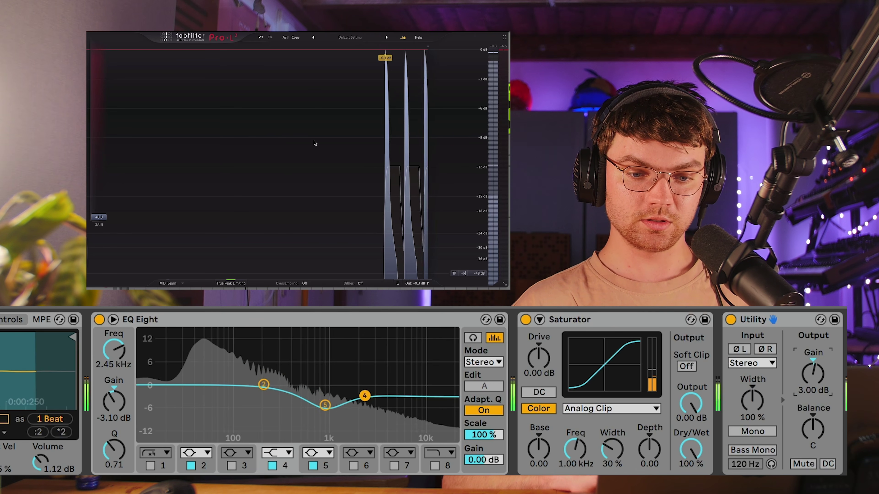
# Compare the kick with its Saturator and Utility both bypassed and both active
pyautogui.click(623, 319)
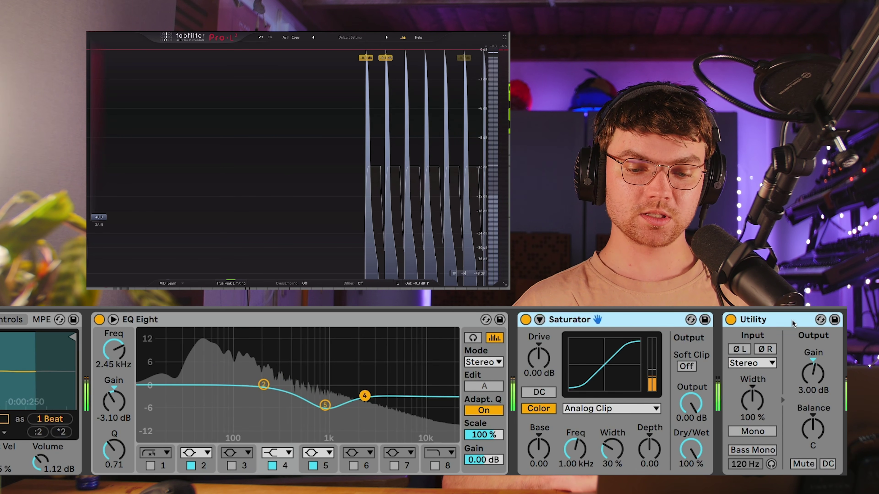
pyautogui.click(730, 320)
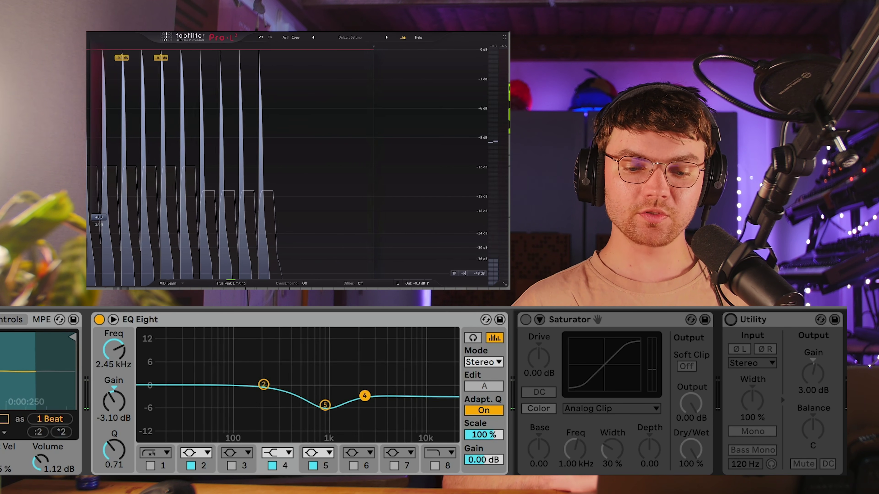
pyautogui.click(731, 320)
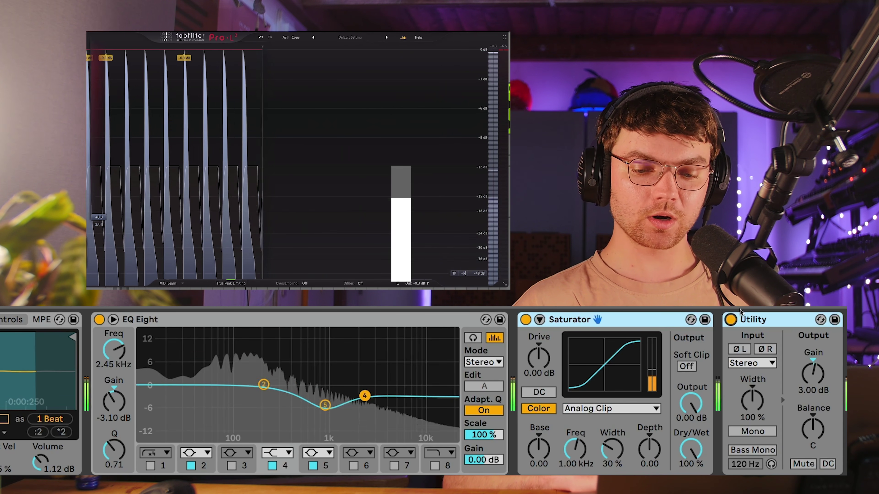
pyautogui.click(730, 320)
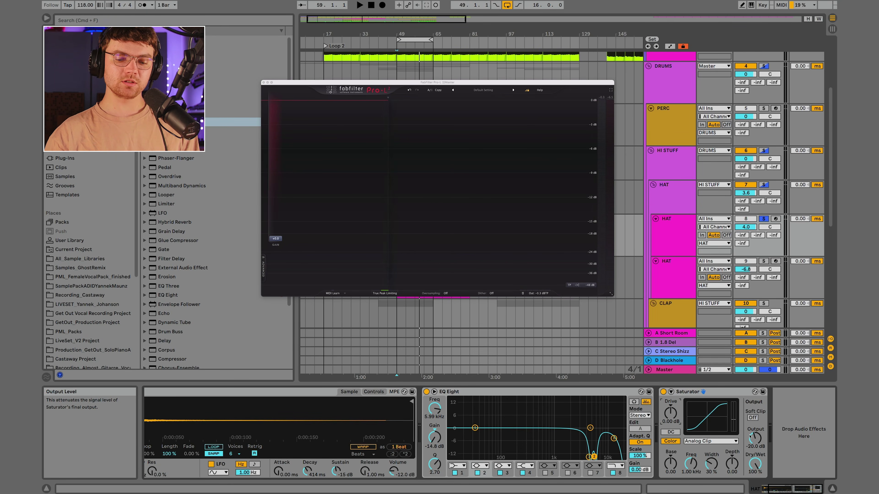
# Set the hat Saturator's drive to 20 dB and its output to -20 dB
pyautogui.click(679, 420)
pyautogui.write('20')
pyautogui.press('Return')
pyautogui.click(757, 440)
pyautogui.write('-')
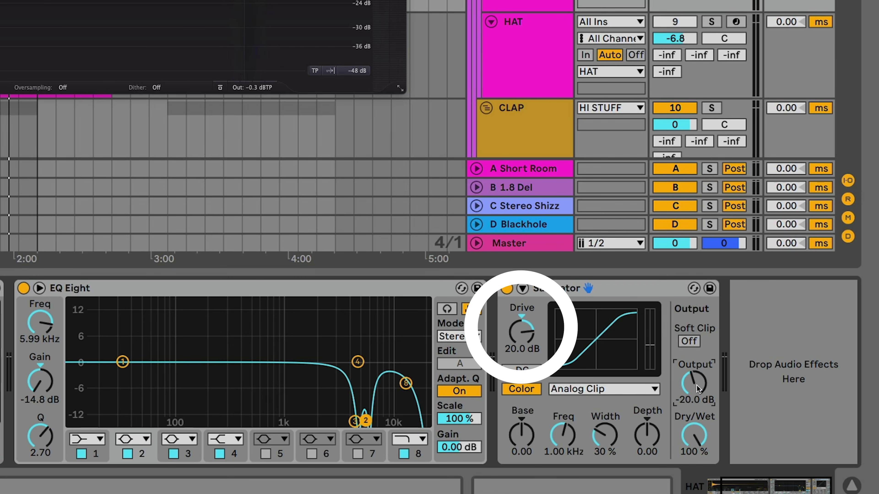
pyautogui.click(697, 388)
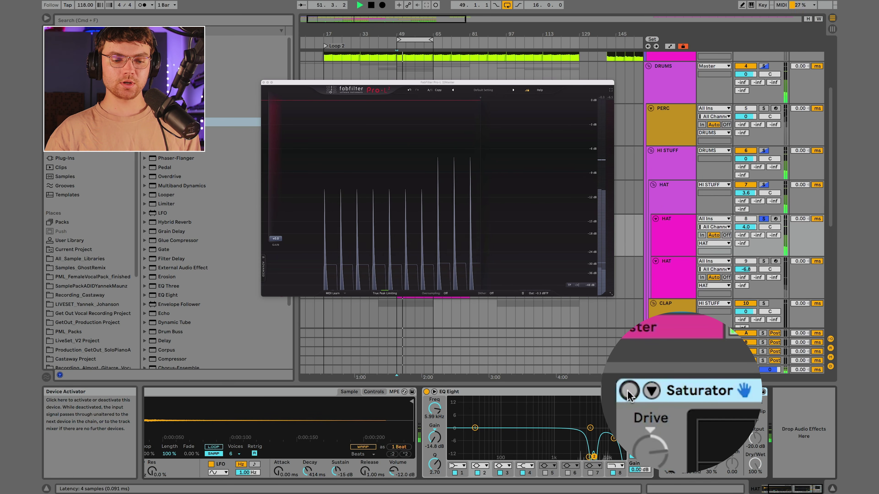
# Raise the hat Saturator's output to -16 dB and compare the level with the device bypassed and active
pyautogui.click(627, 393)
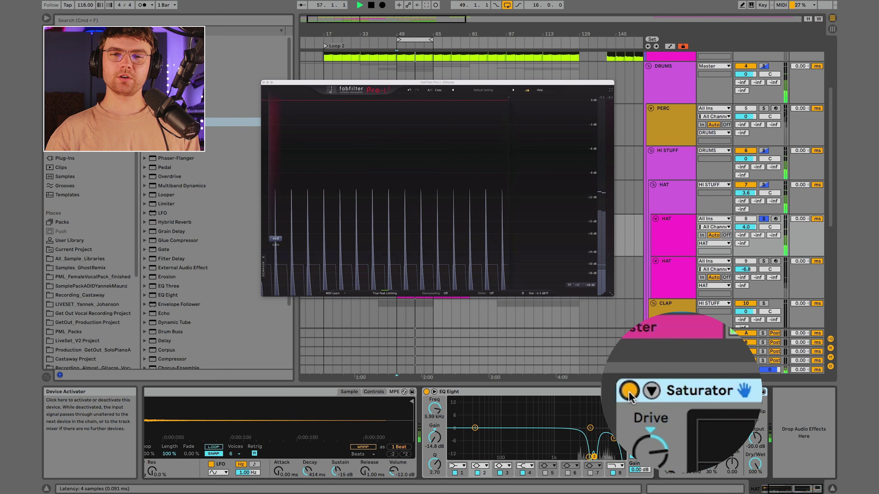
pyautogui.moveTo(755, 439); pyautogui.dragTo(755, 435)
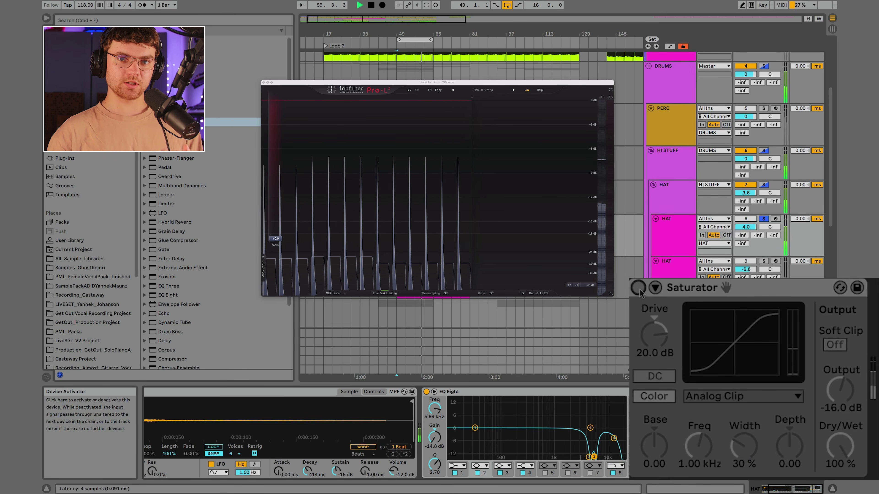
pyautogui.click(638, 288)
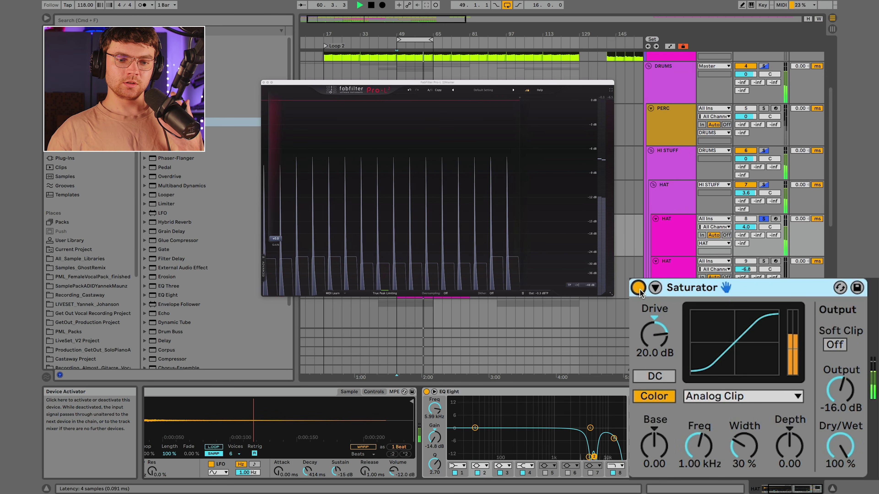
pyautogui.click(638, 287)
pyautogui.click(638, 288)
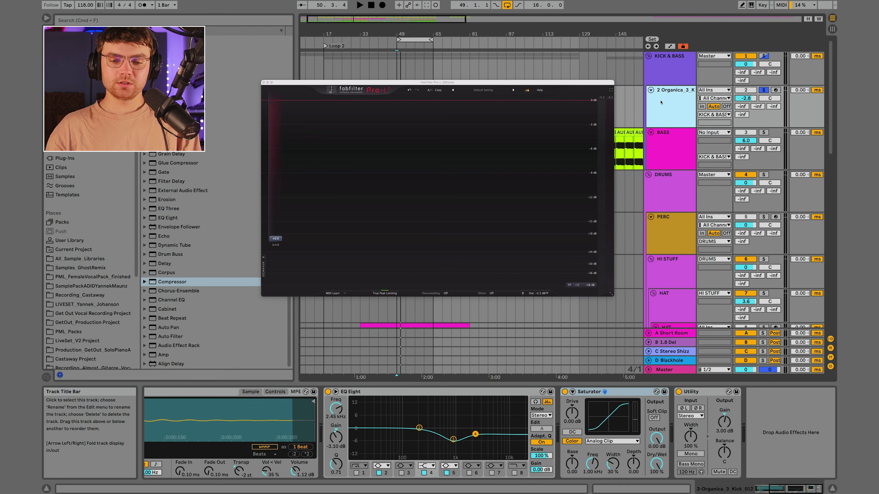
# Audition the kick and raise the bass track's volume to 5.9 dB
pyautogui.press('space')
pyautogui.press('space')
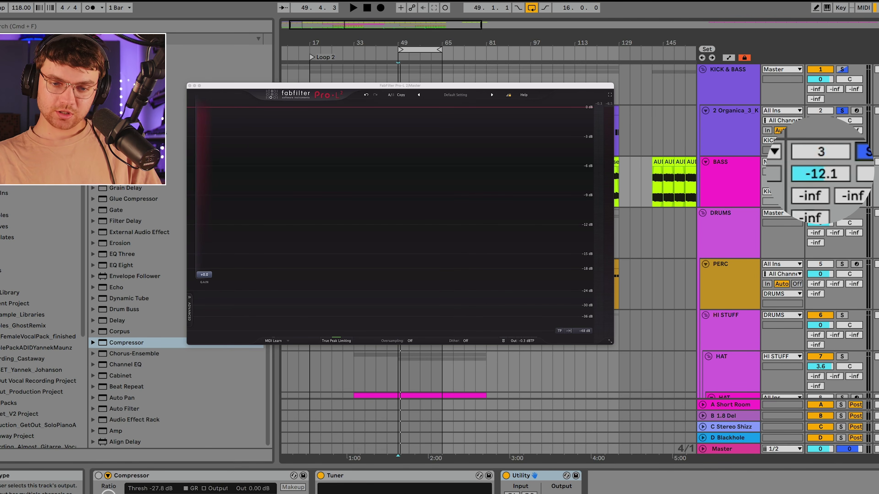
pyautogui.press('space')
pyautogui.moveTo(820, 178); pyautogui.dragTo(820, 157)
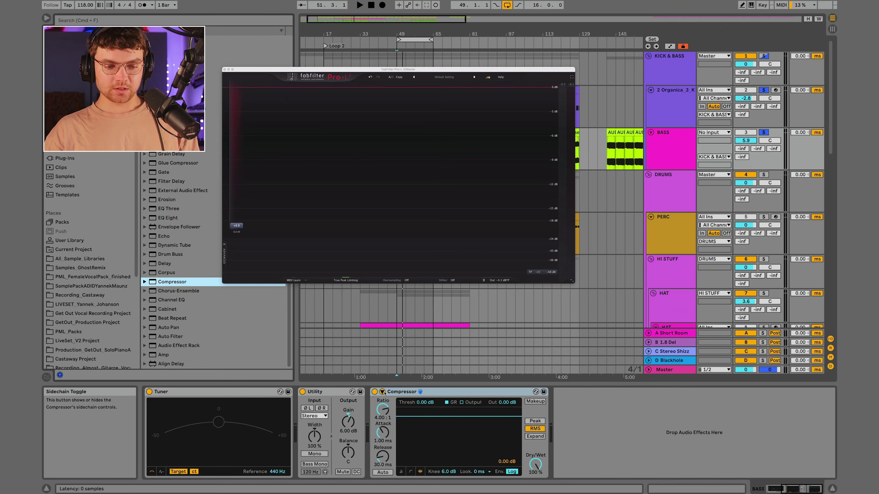
# Sidechain the bass Compressor to the kick track and lower its threshold to -12.9 dB during playback
pyautogui.click(389, 401)
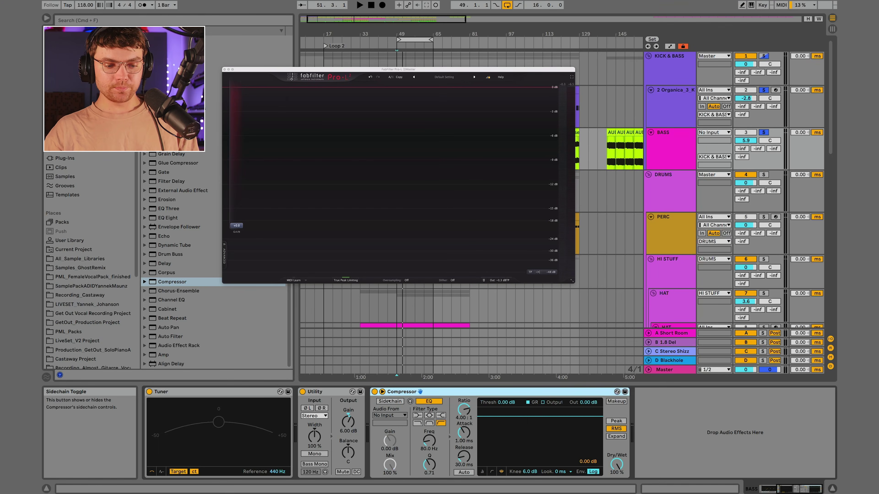
pyautogui.click(389, 415)
pyautogui.click(409, 242)
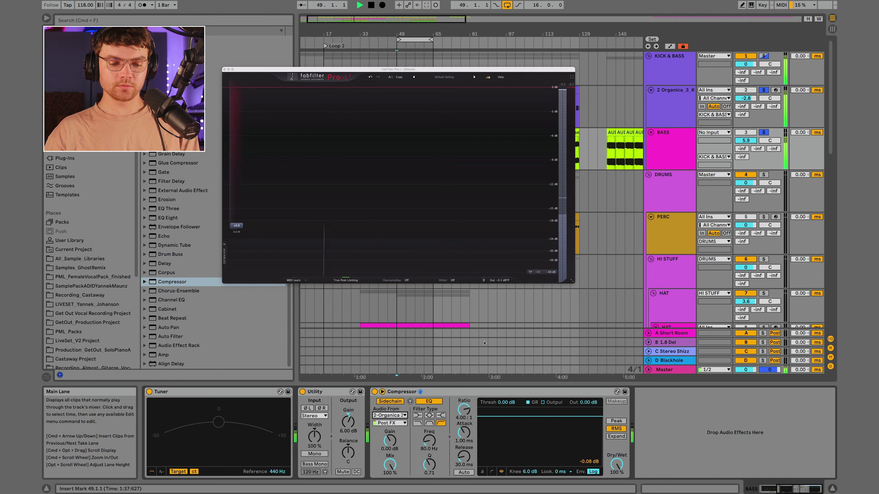
pyautogui.press('space')
pyautogui.moveTo(725, 376); pyautogui.dragTo(725, 389)
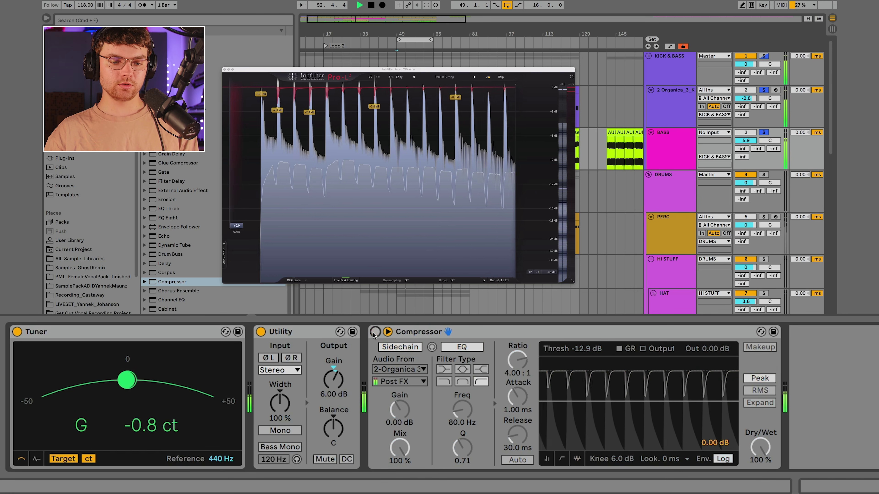
# Compare the kick and bass with the bass Compressor bypassed and active, and stop playback
pyautogui.click(374, 332)
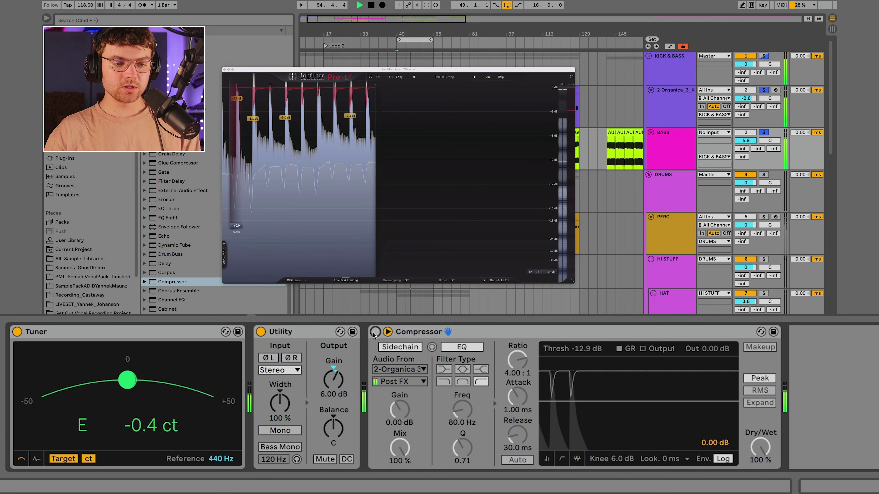
pyautogui.click(374, 332)
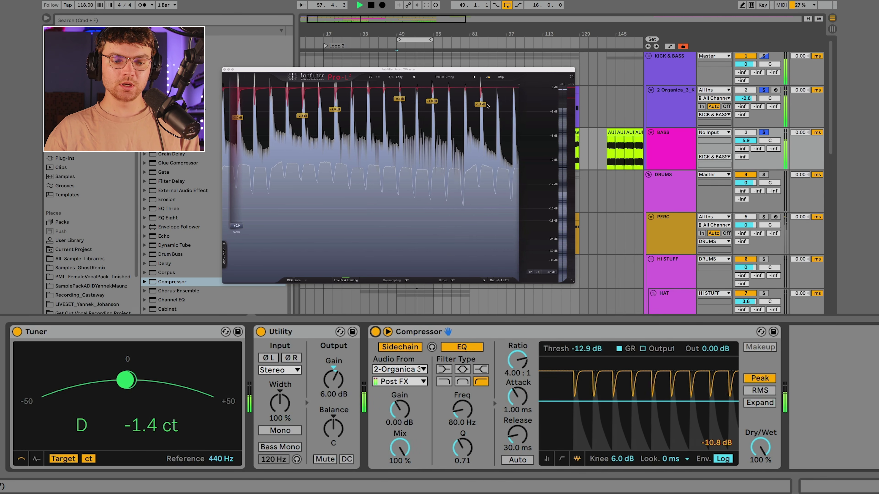
pyautogui.press('space')
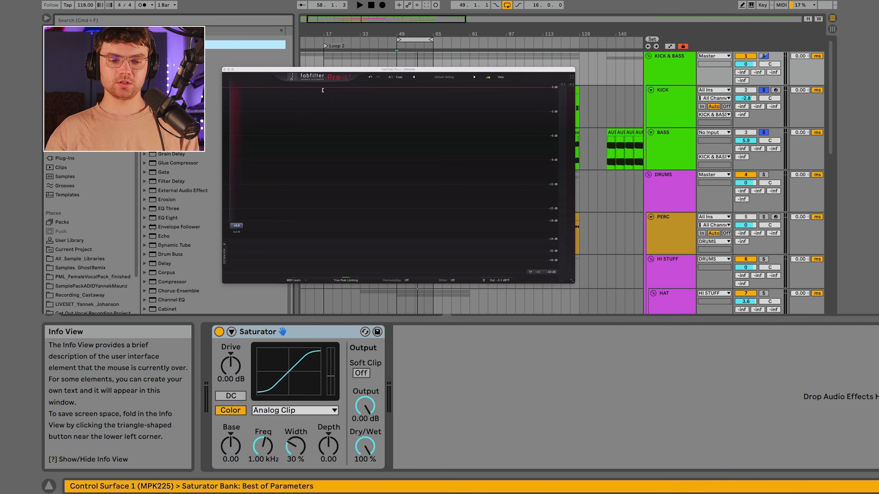
# Start playback and raise the PLUCK track's volume to -3.9 dB
pyautogui.moveTo(315, 73); pyautogui.dragTo(309, 75)
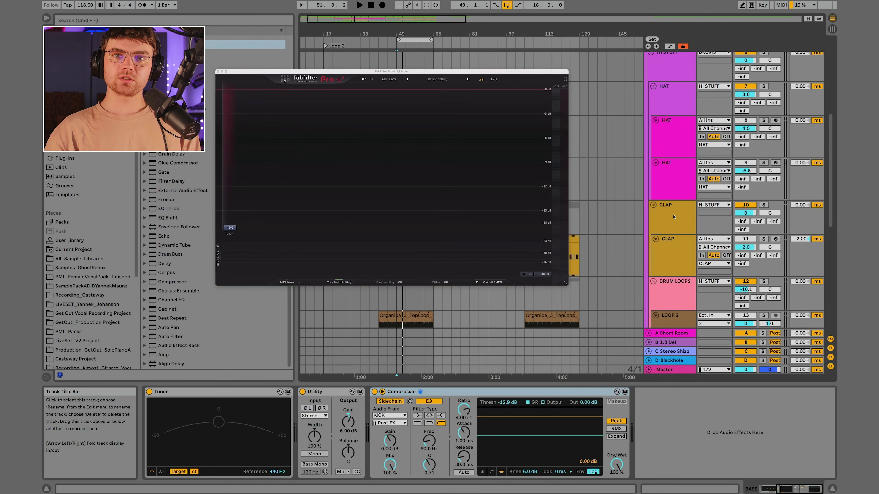
pyautogui.scroll(-10, 671, 224)
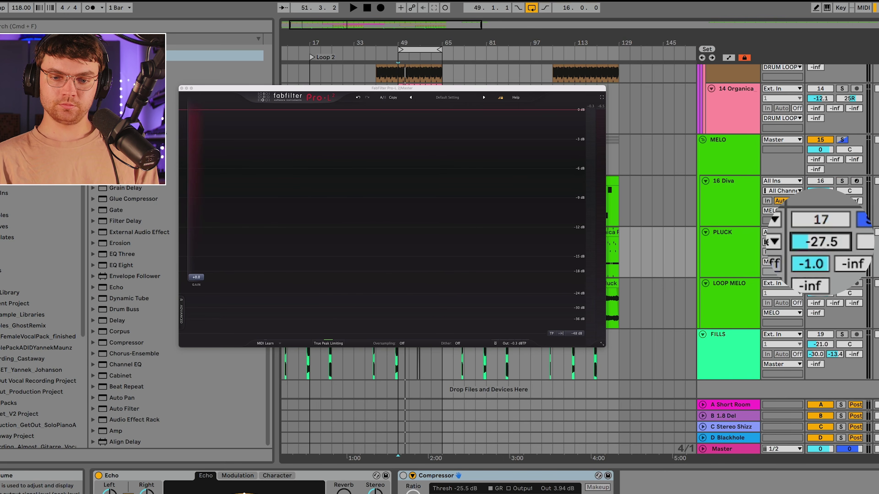
pyautogui.press('space')
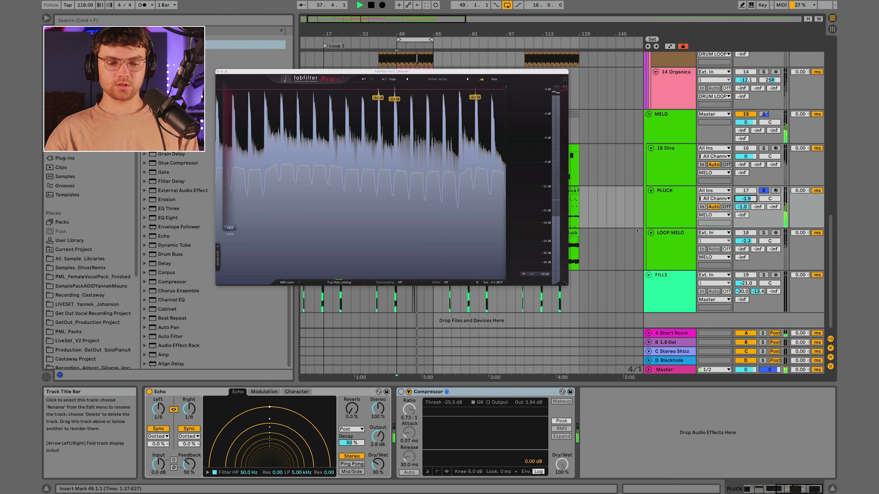
# Adjust the ratio of the kick-sidechained Compressor at the end of the PLUCK track's device chain
pyautogui.hscroll(-5, 426, 399)
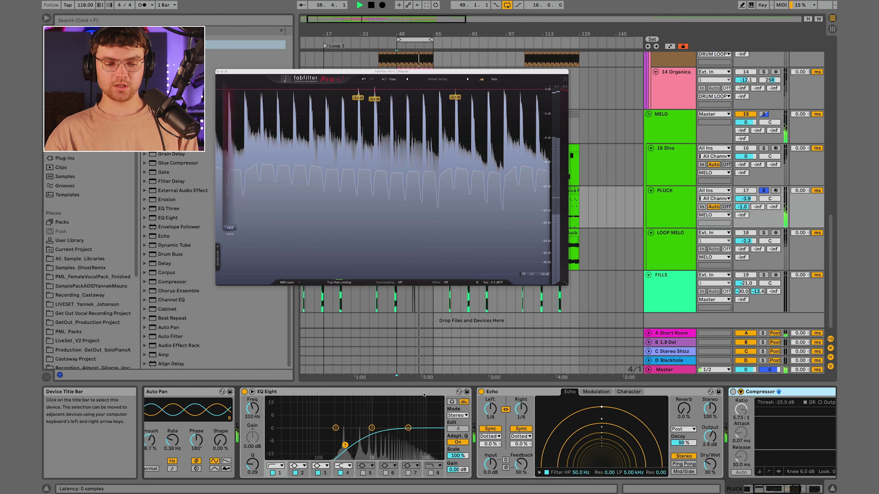
pyautogui.hscroll(2, 424, 396)
pyautogui.hscroll(1, 424, 394)
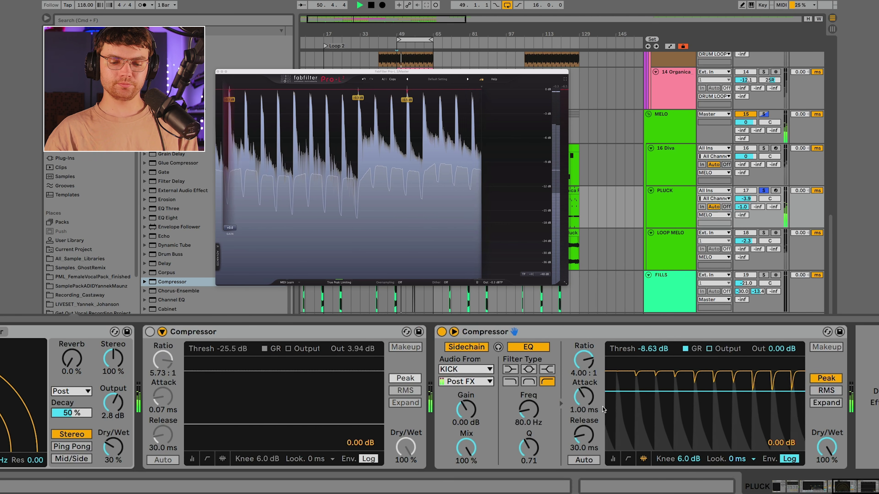
pyautogui.moveTo(584, 373); pyautogui.dragTo(585, 372)
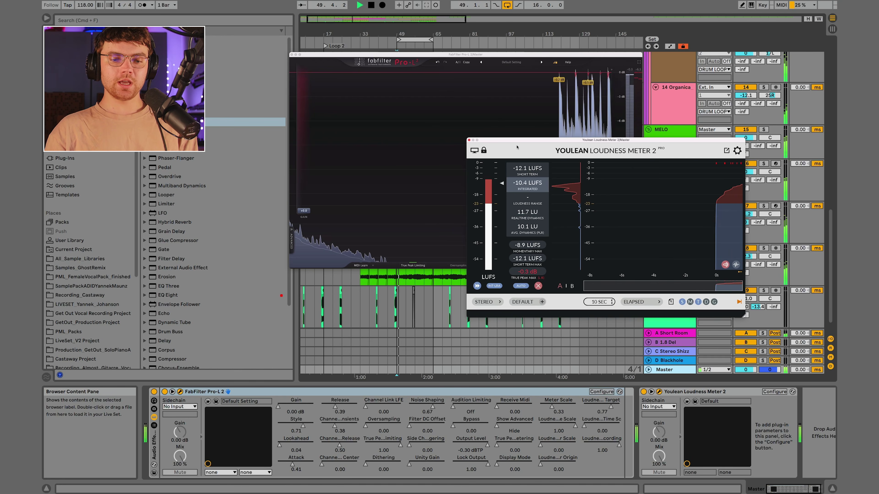
# Clear the loudness meter out of view and reposition the limiter window lower over the arrangement during playback
pyautogui.click(553, 133)
pyautogui.moveTo(651, 141); pyautogui.dragTo(748, 138)
pyautogui.click(659, 140)
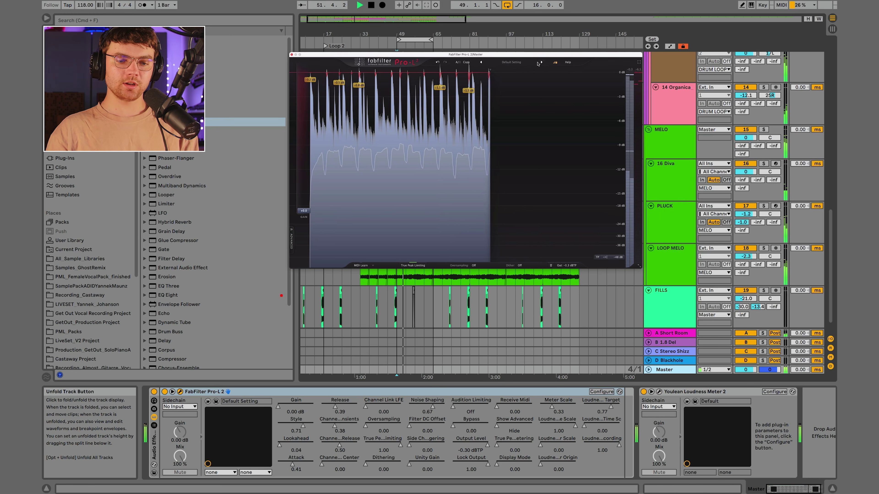
pyautogui.moveTo(528, 56); pyautogui.dragTo(535, 83)
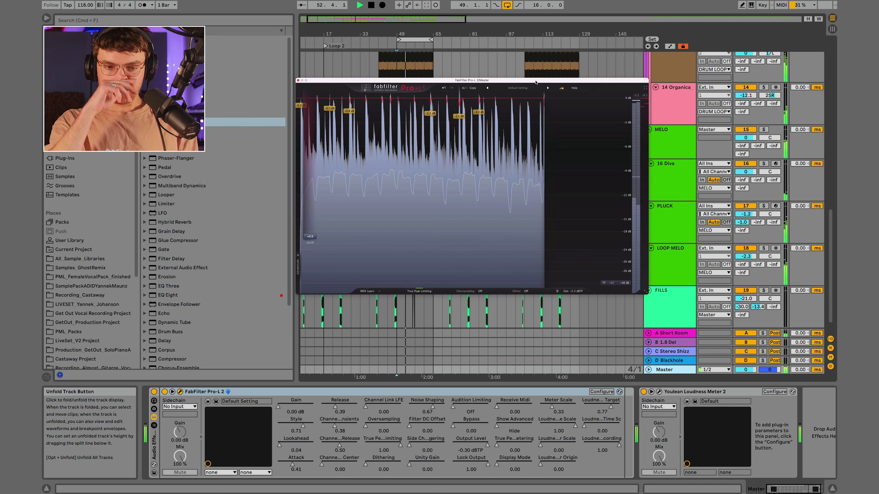
pyautogui.moveTo(535, 83); pyautogui.dragTo(534, 92)
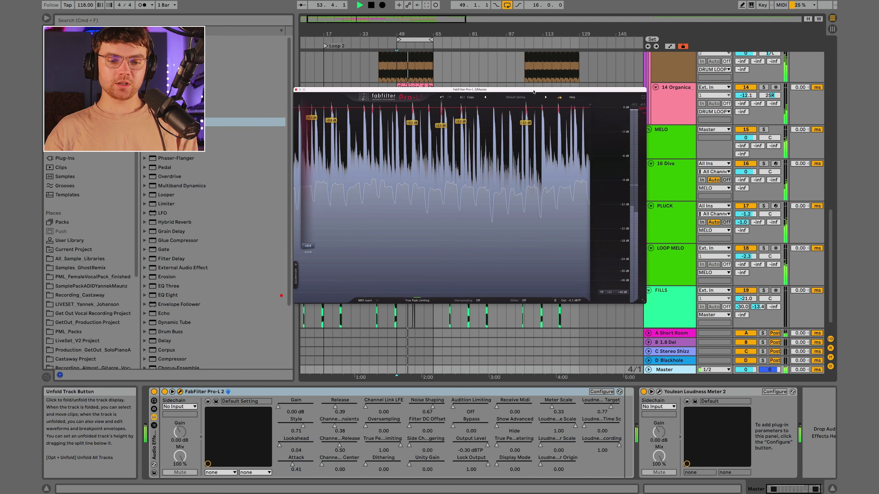